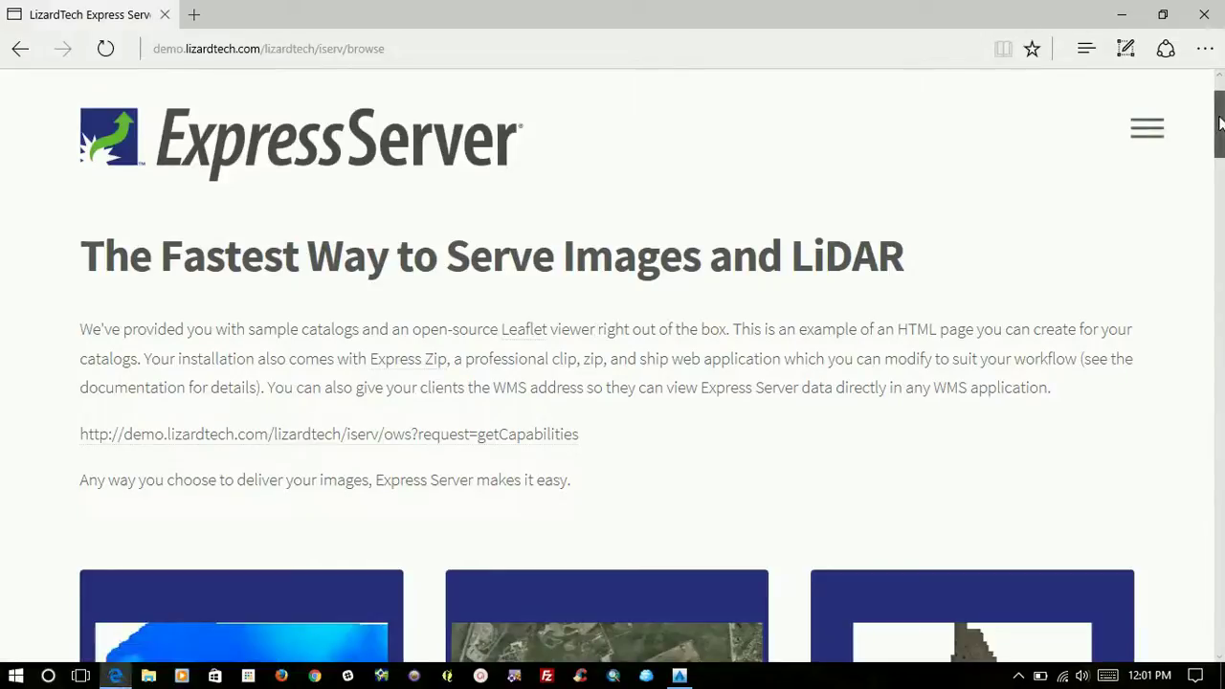
Step: Copy the WMS getCapabilities address from the Express Server demo page
mouse_move(1219, 121)
left_mouse_down()
mouse_move(1219, 309)
mouse_move(1221, 122)
left_mouse_up()
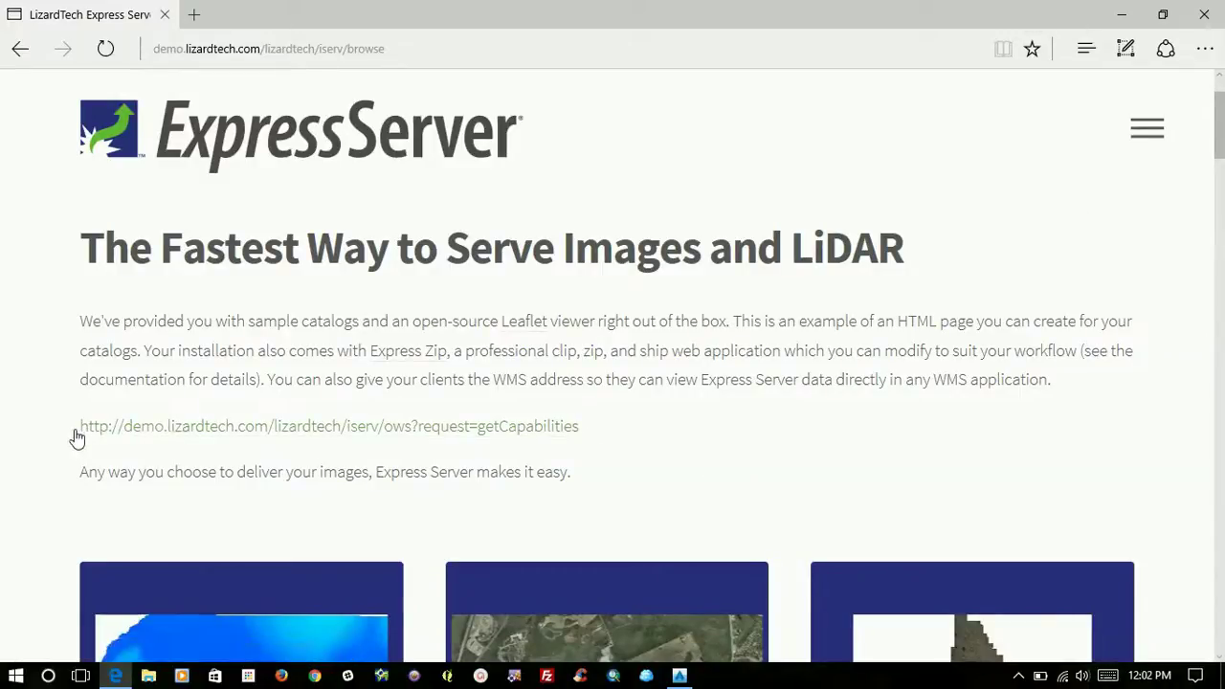
left_click_drag(76, 428, 553, 430)
key("ctrl+c")
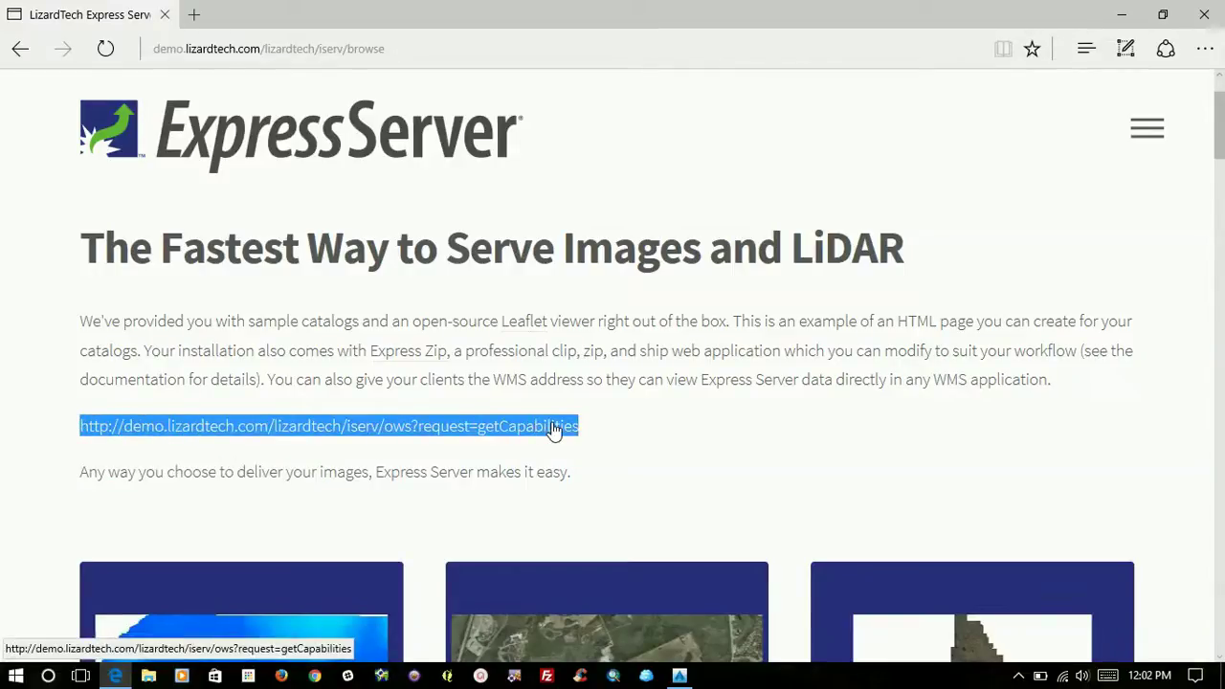
Step: Switch to AutoCAD Map 3D and start adding a new WMS data connection
left_click(680, 675)
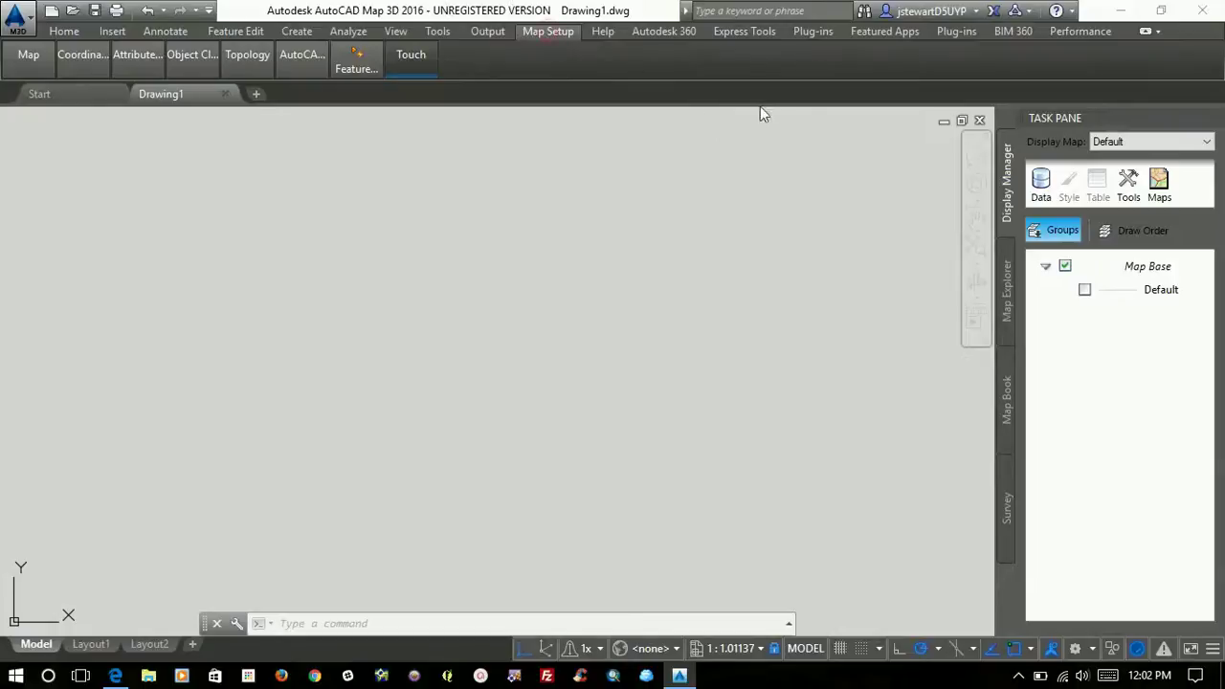
left_click(1041, 182)
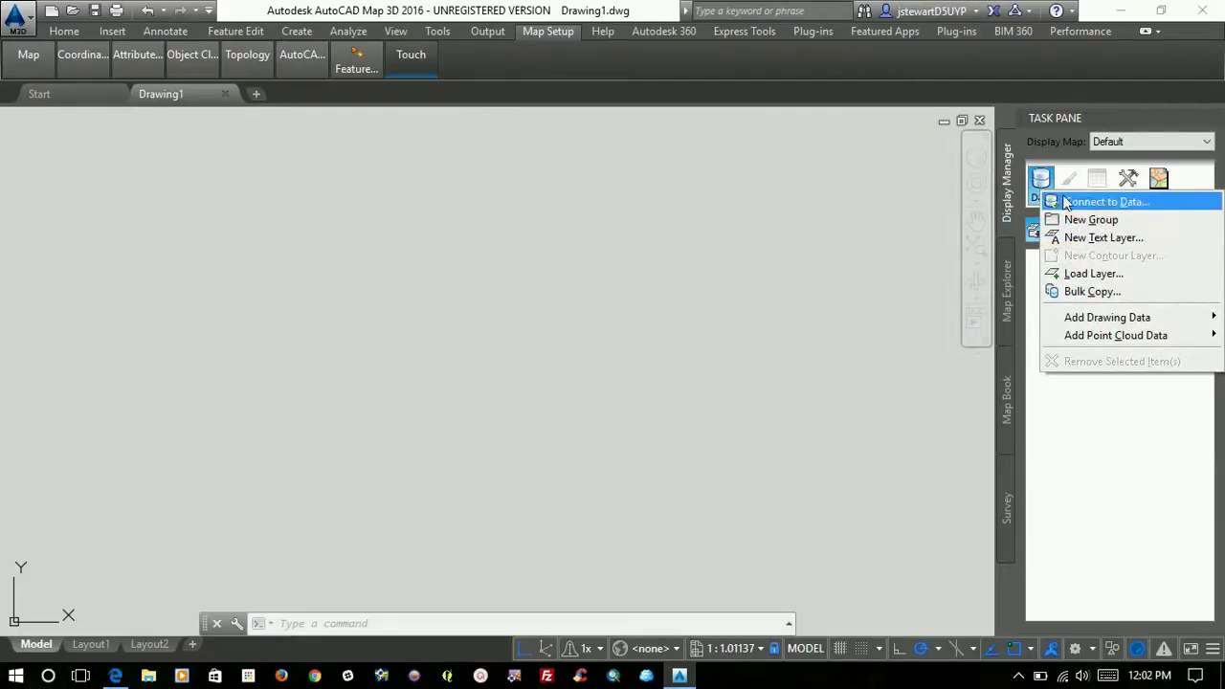
key("Escape")
key("Escape")
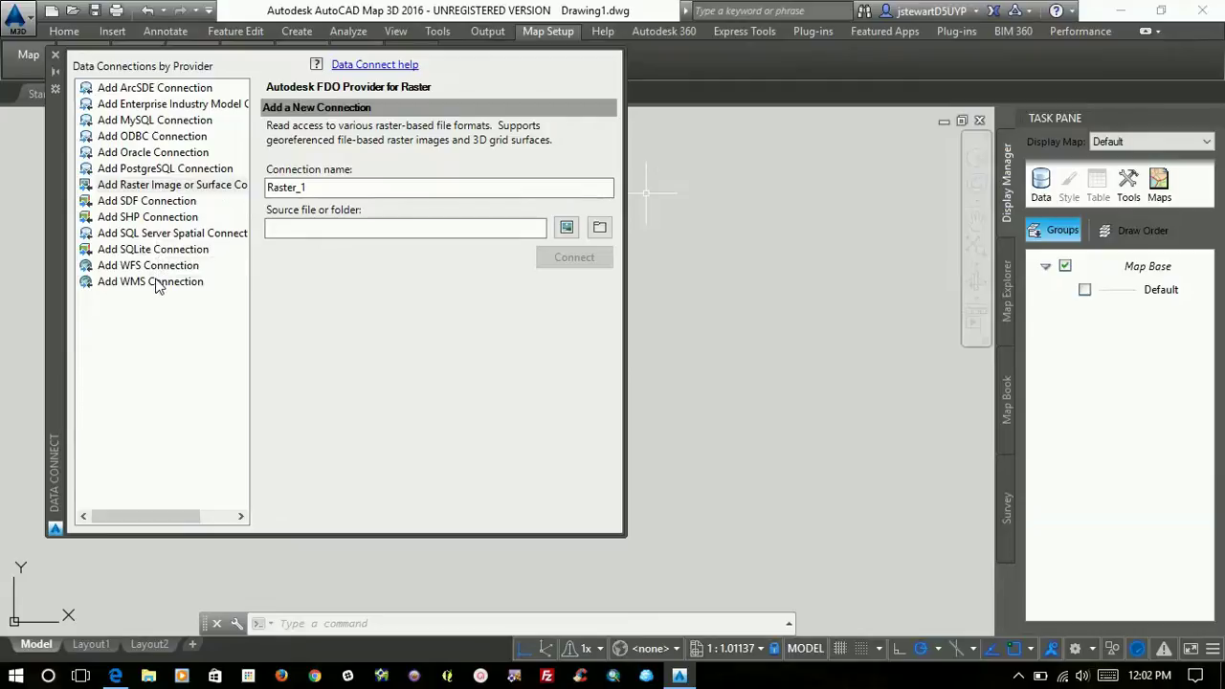
left_click(157, 284)
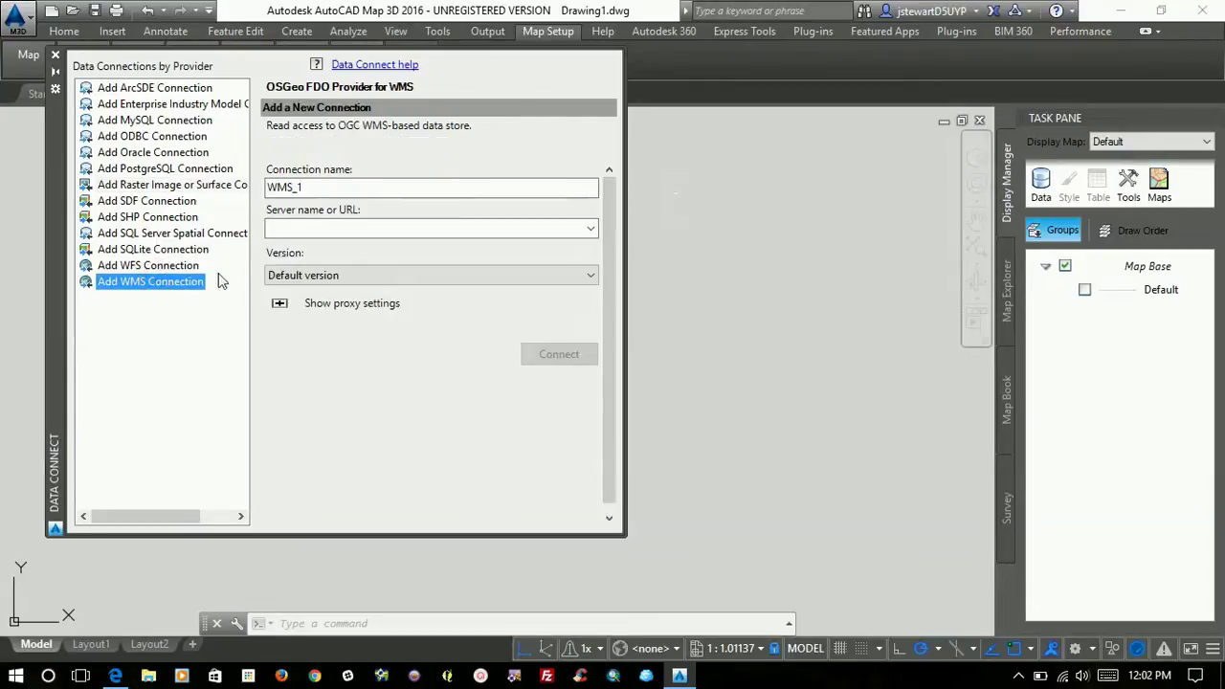
Step: Name the connection Express Server, paste the copied getCapabilities address as its server URL, and connect with blank login credentials
double_click(311, 187)
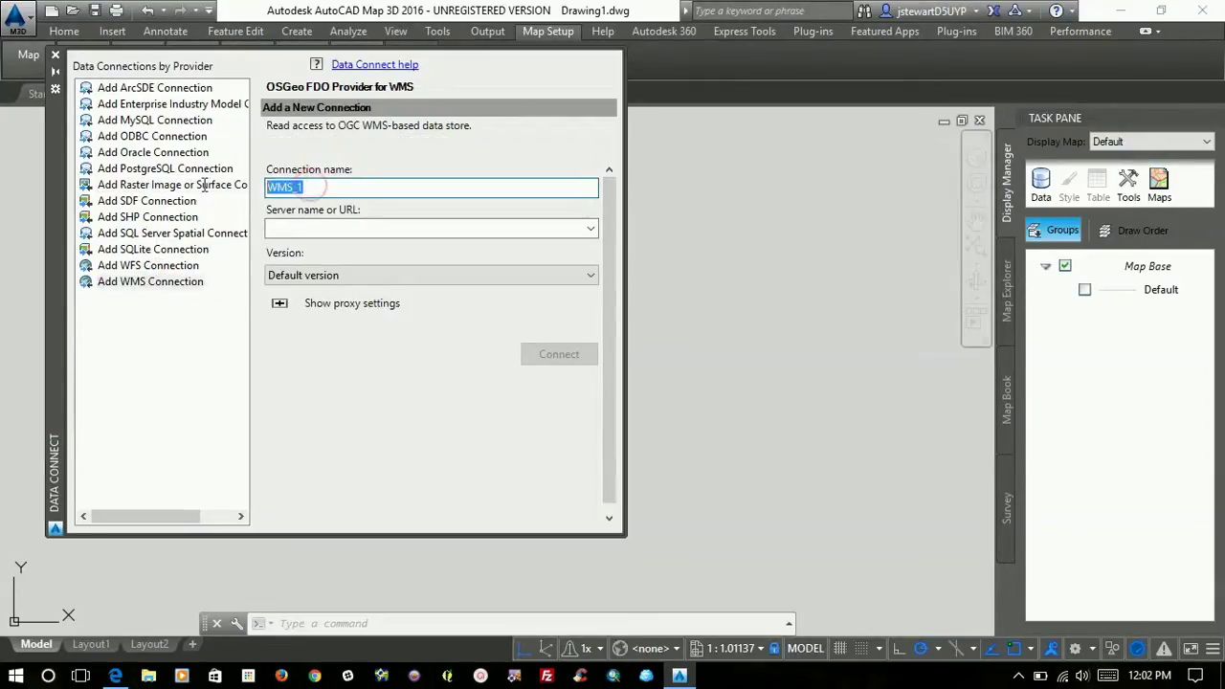
type("Express Server")
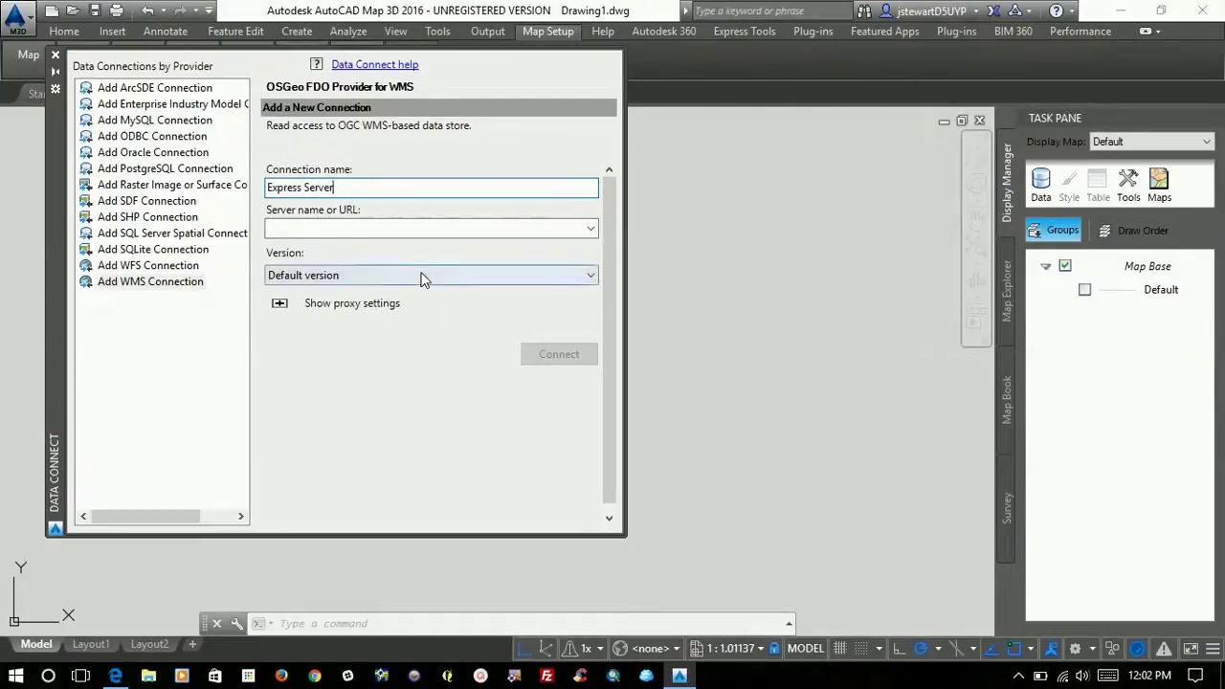
left_click(456, 227)
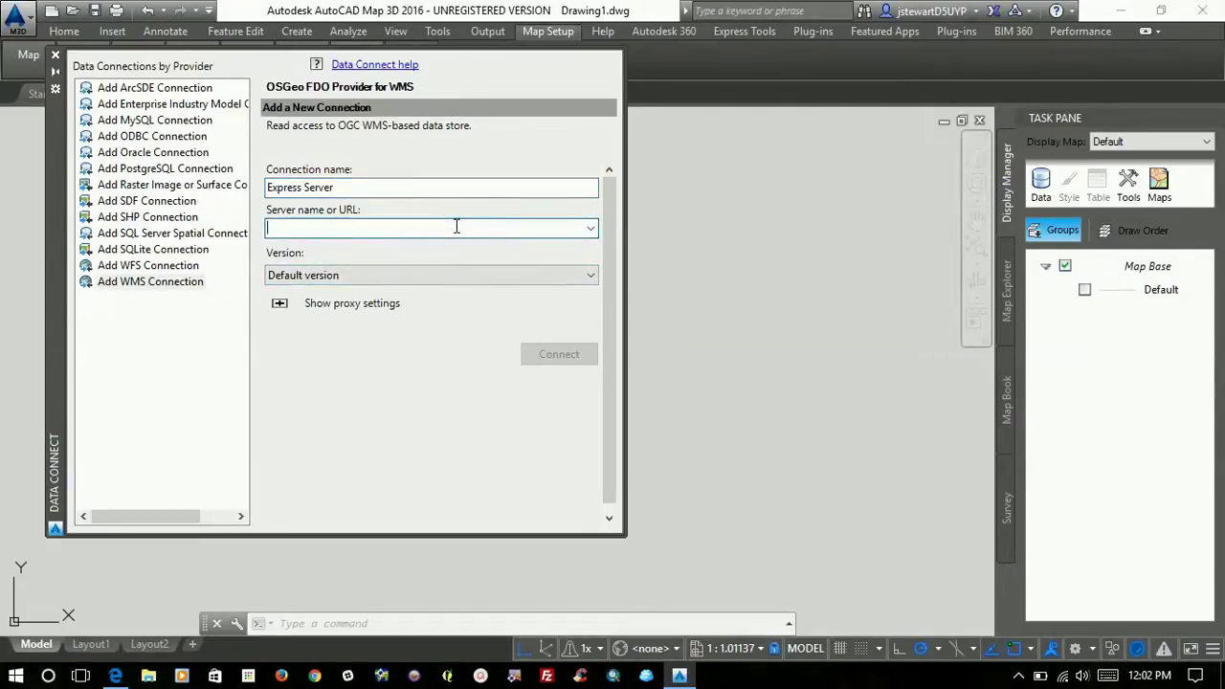
key("ctrl+v")
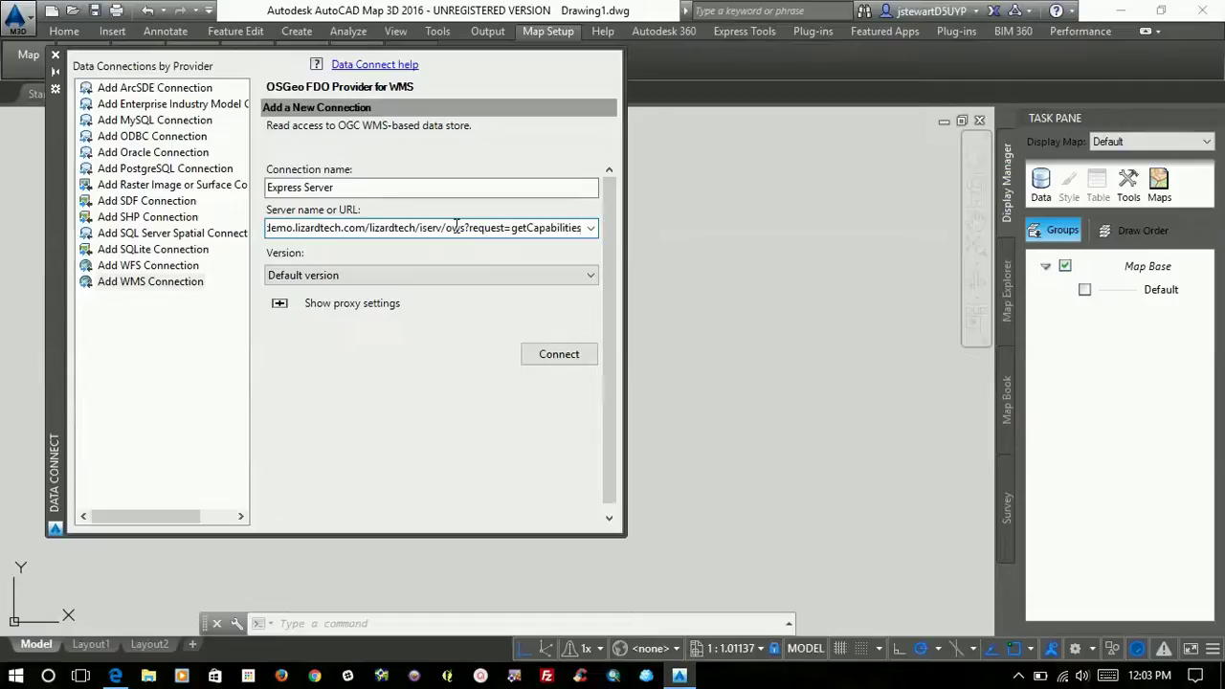
left_click(559, 354)
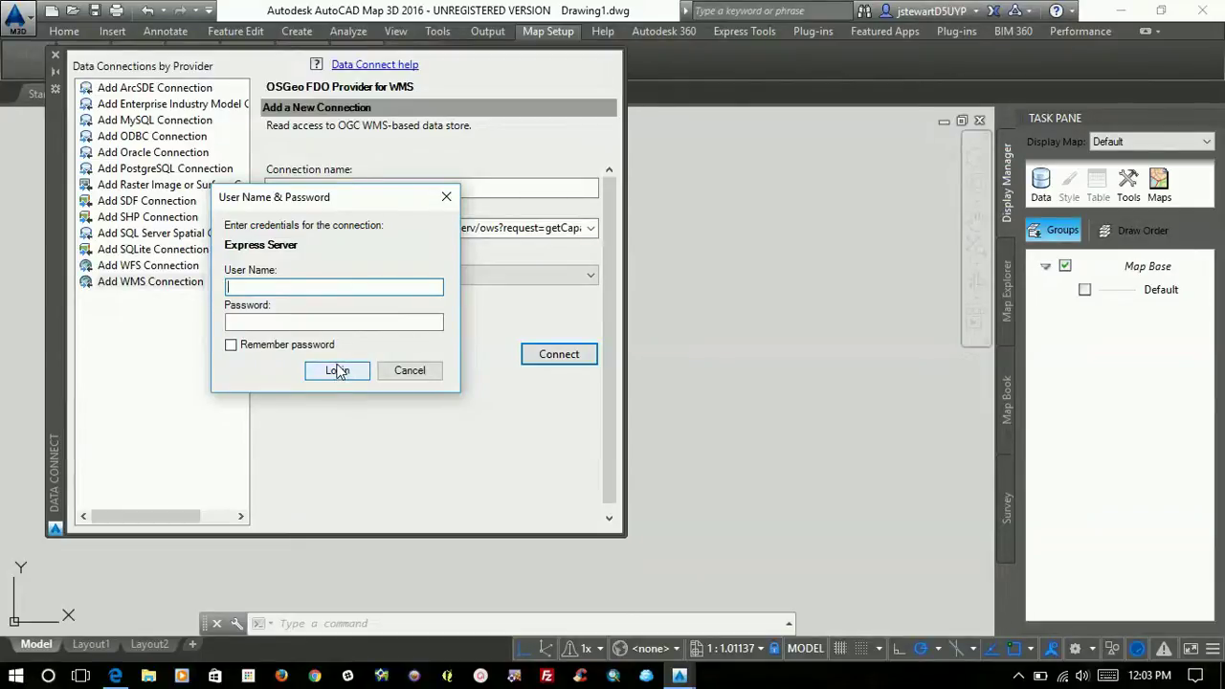
left_click(337, 370)
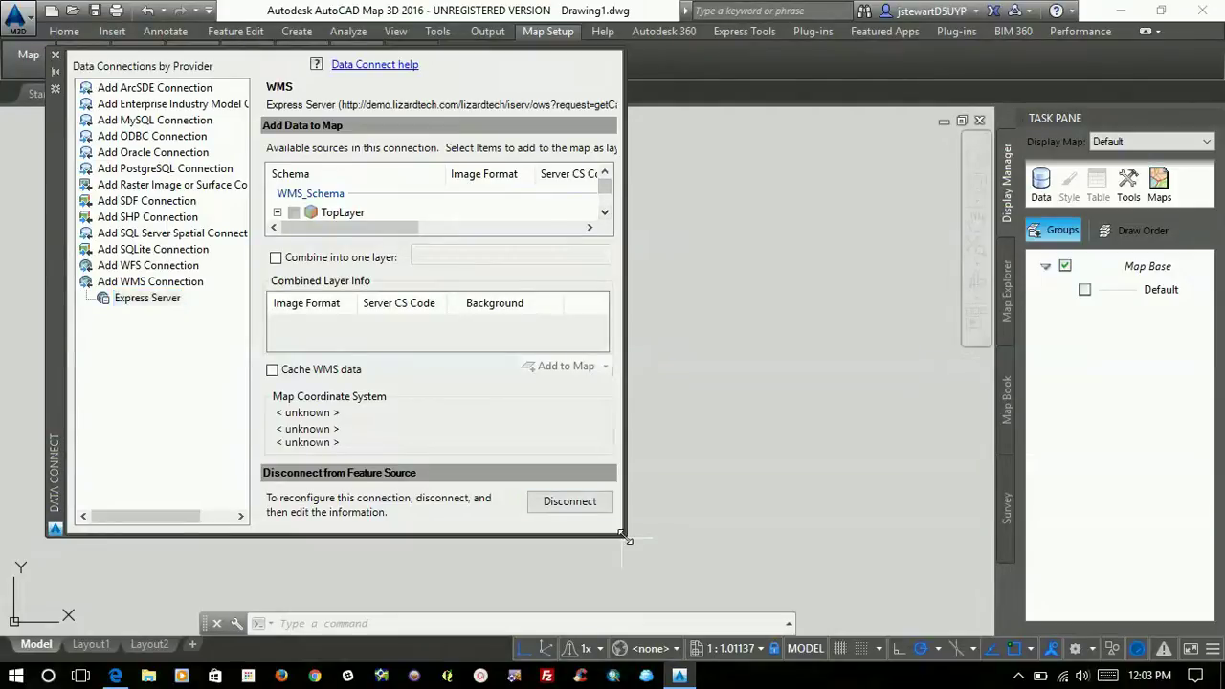
Step: Enlarge the data connection window, add the StCroix source to the map as a layer, and close the window
left_click_drag(624, 538, 734, 622)
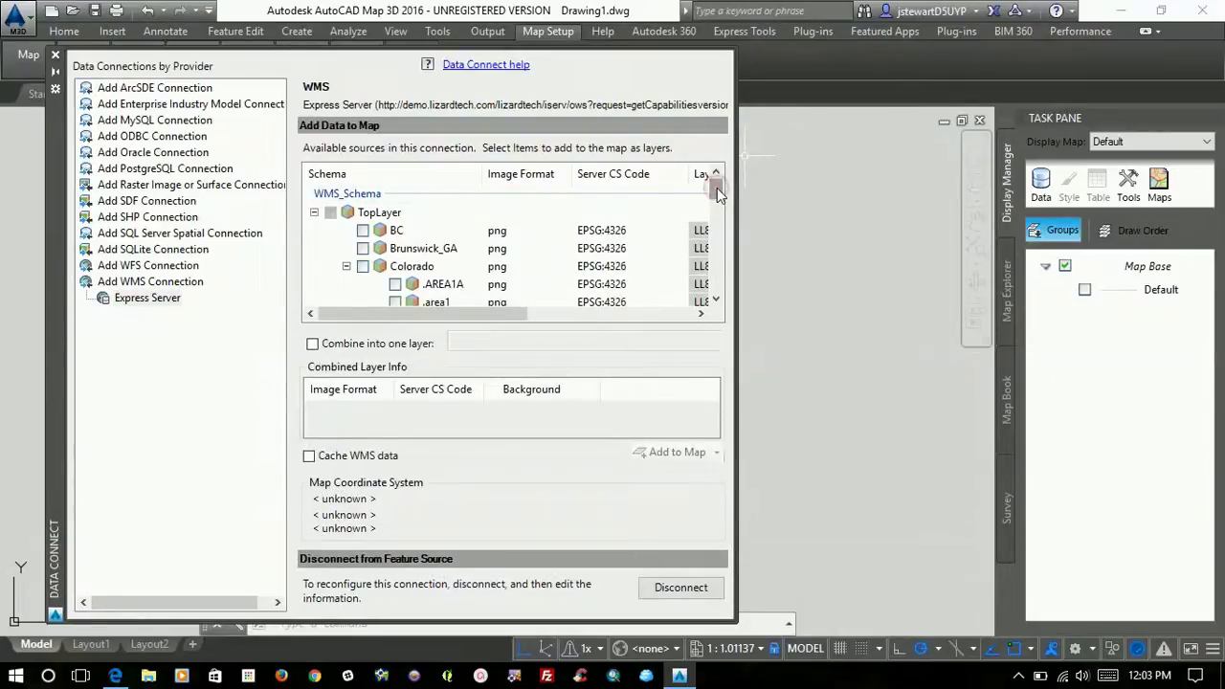
left_click_drag(719, 194, 717, 272)
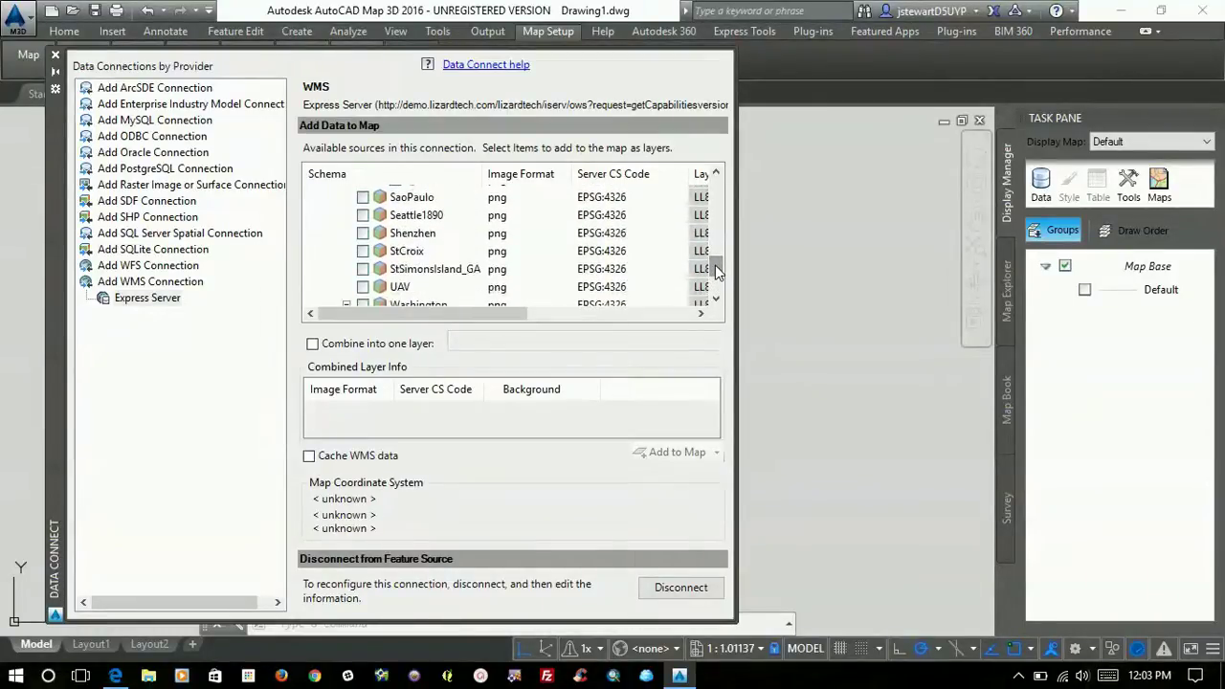
left_click(363, 251)
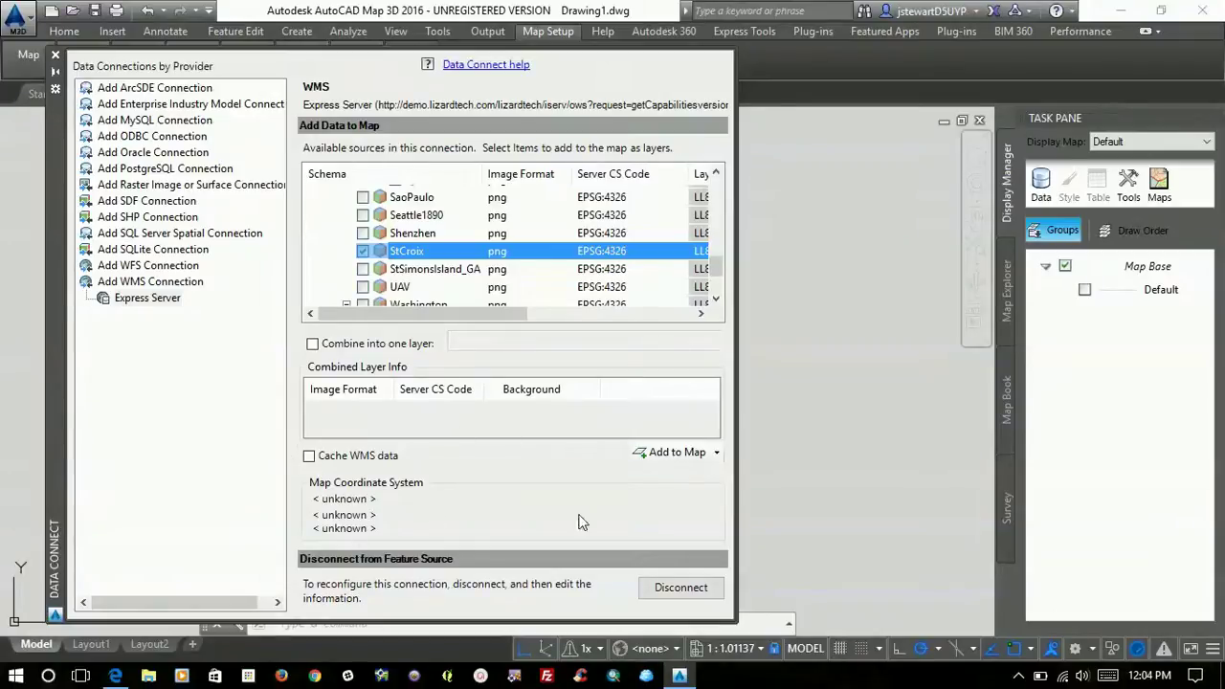
left_click(673, 452)
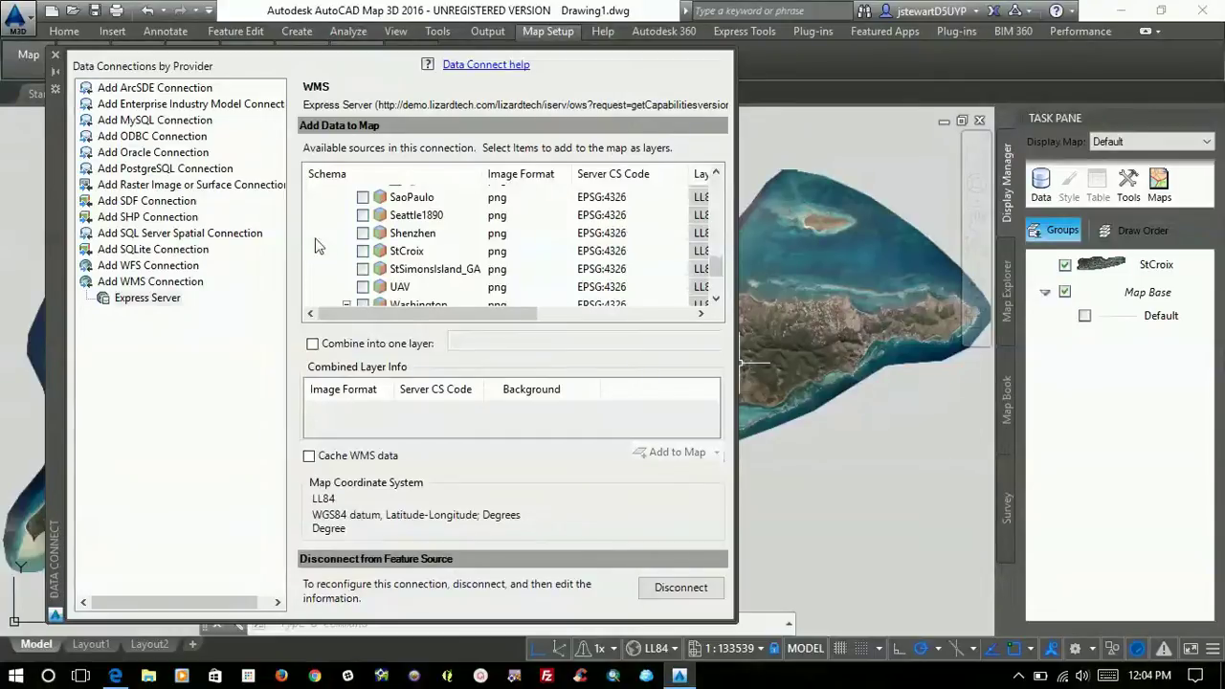
left_click(56, 56)
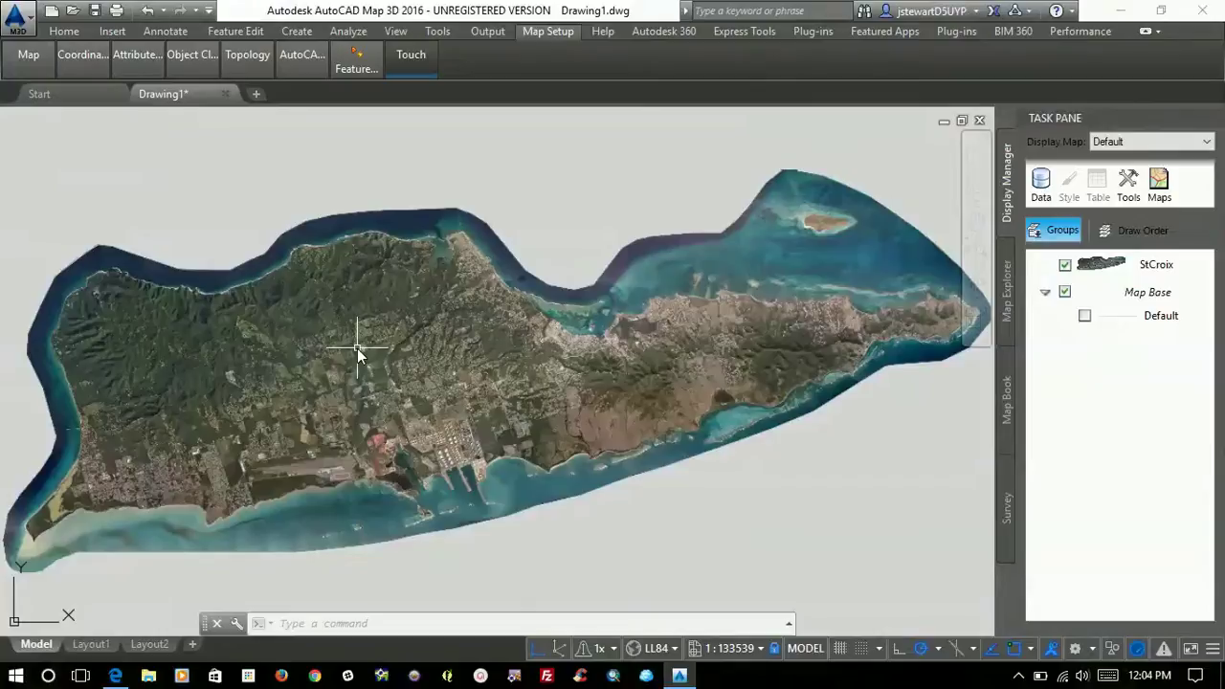
Step: Examine the St. Croix imagery by zooming in on the island and panning towards its western end
right_click(270, 291)
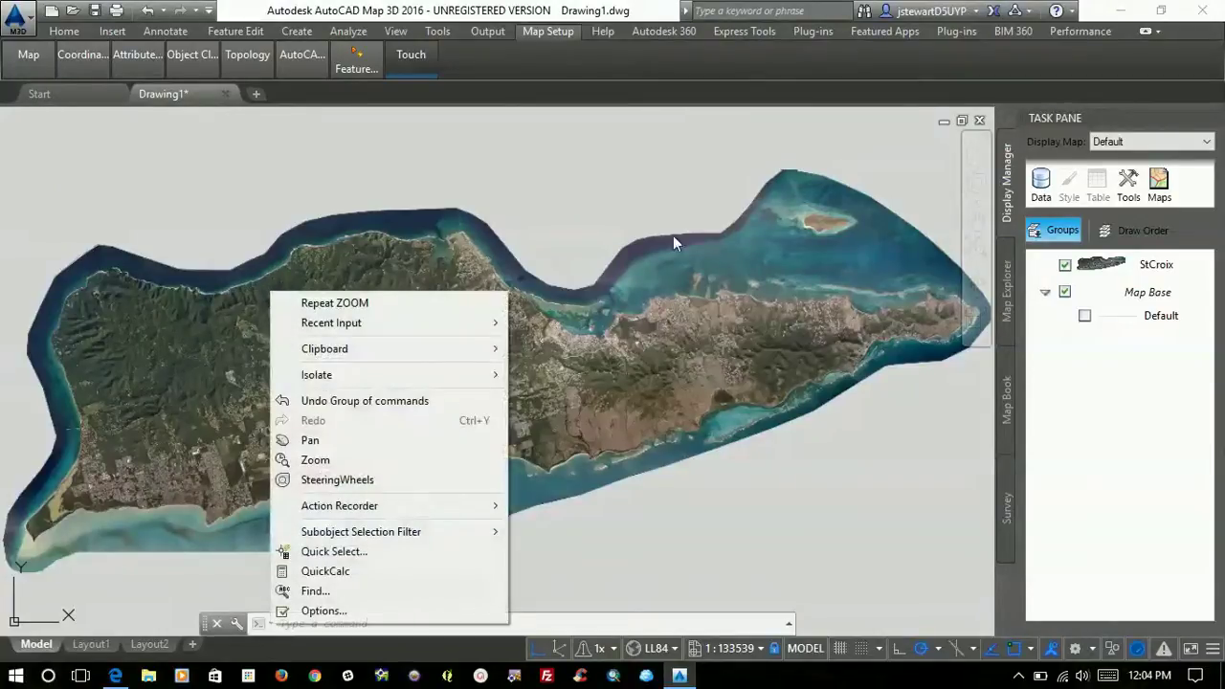
left_click(320, 461)
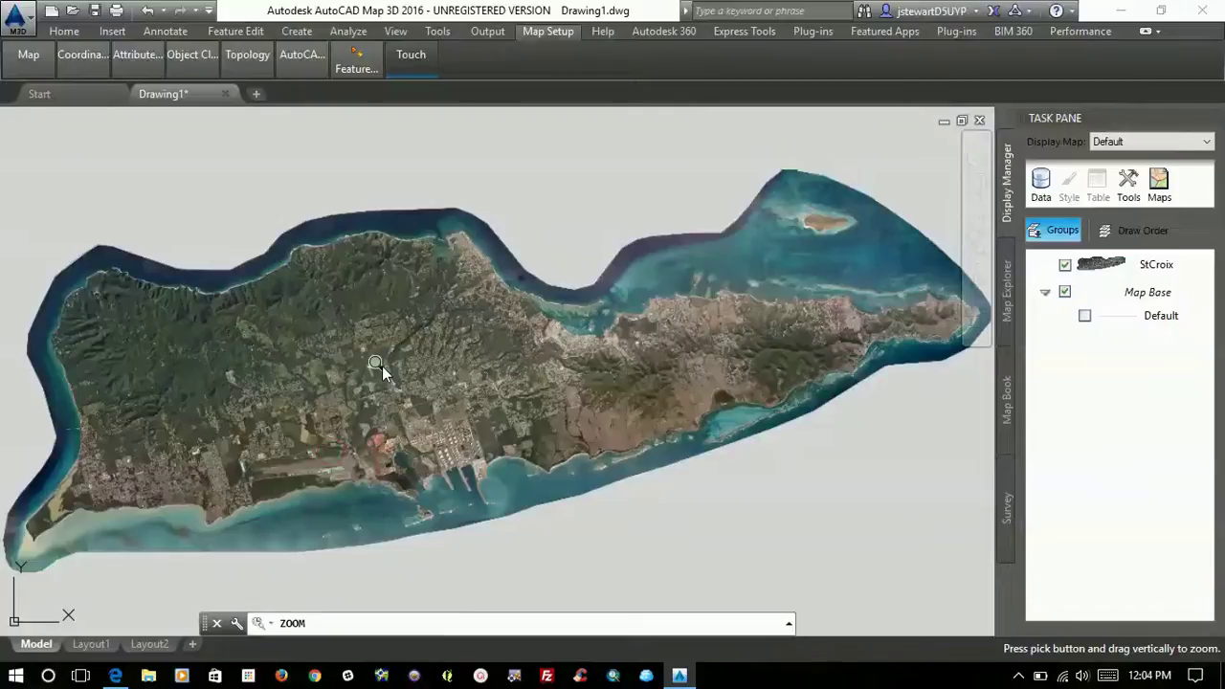
left_click_drag(382, 365, 315, 347)
left_click_drag(432, 401, 263, 323)
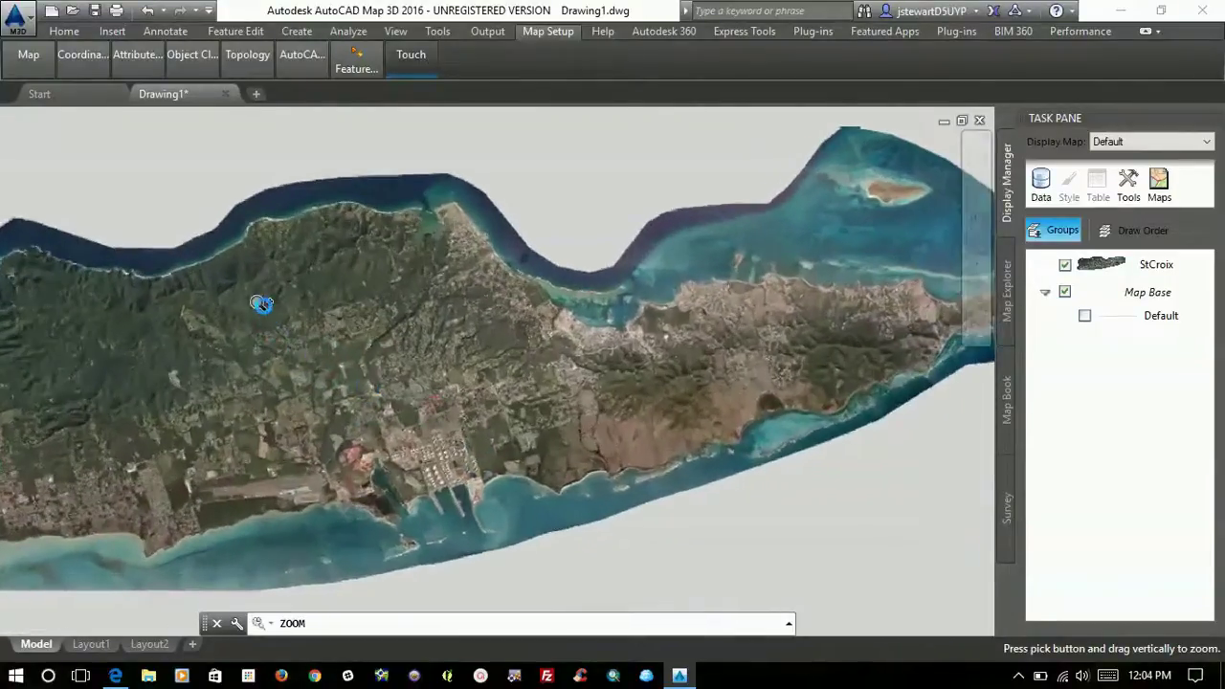
left_click_drag(561, 400, 561, 389)
right_click(572, 407)
left_click(606, 441)
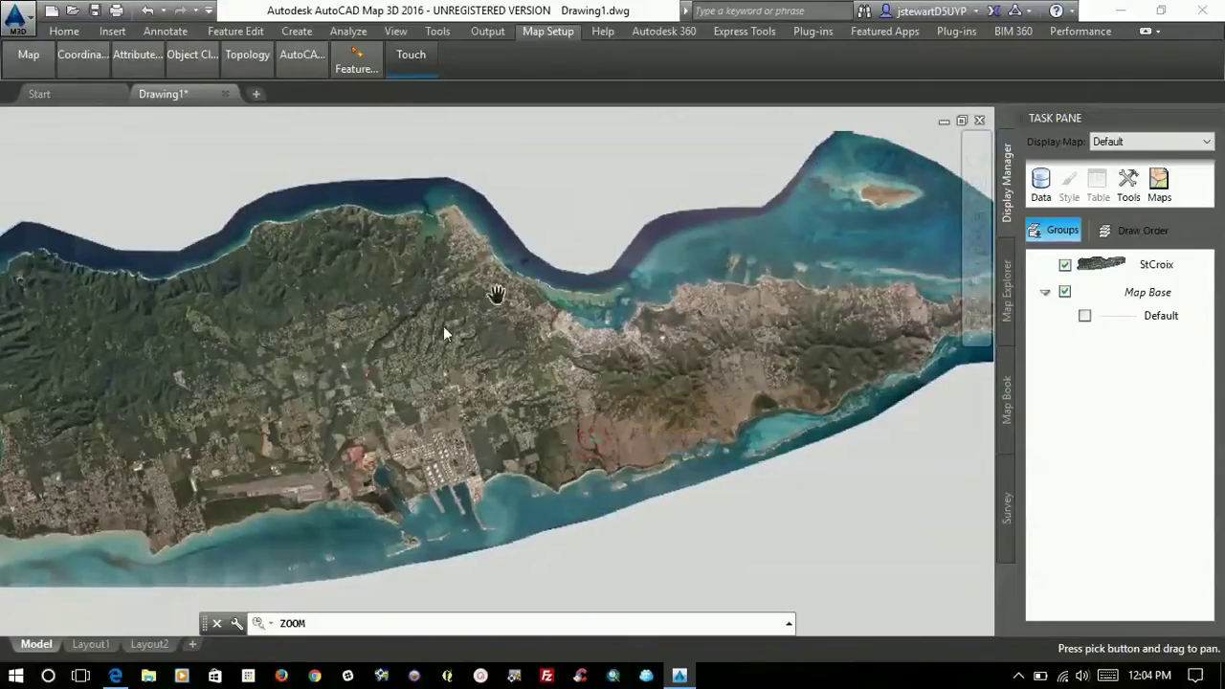
left_click_drag(350, 374, 466, 346)
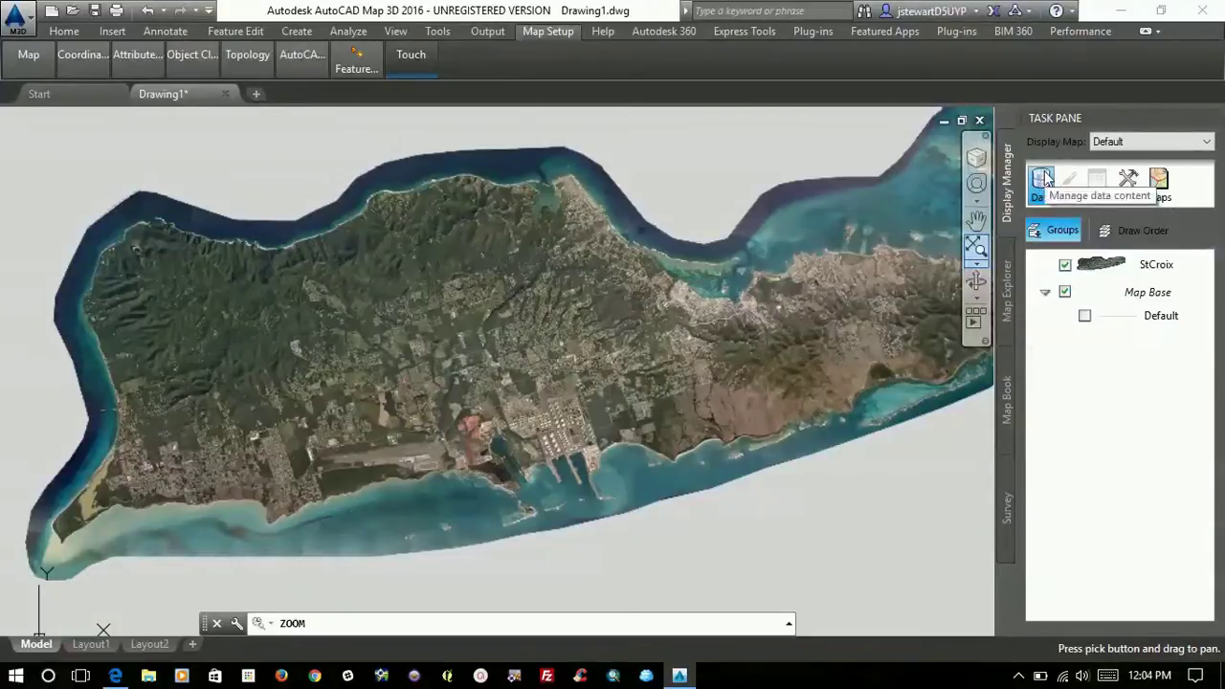
Step: Reopen the data connections and show the available sources of the Express Server WMS connection
left_click(1043, 179)
left_click(1068, 200)
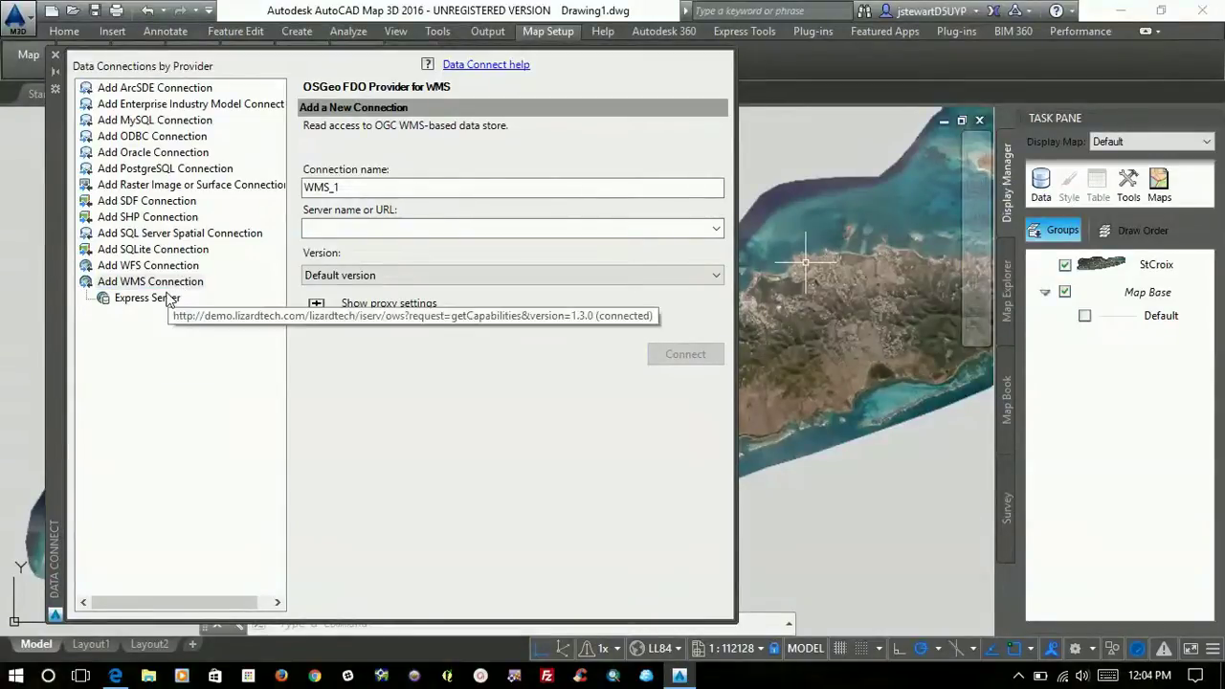
left_click(166, 299)
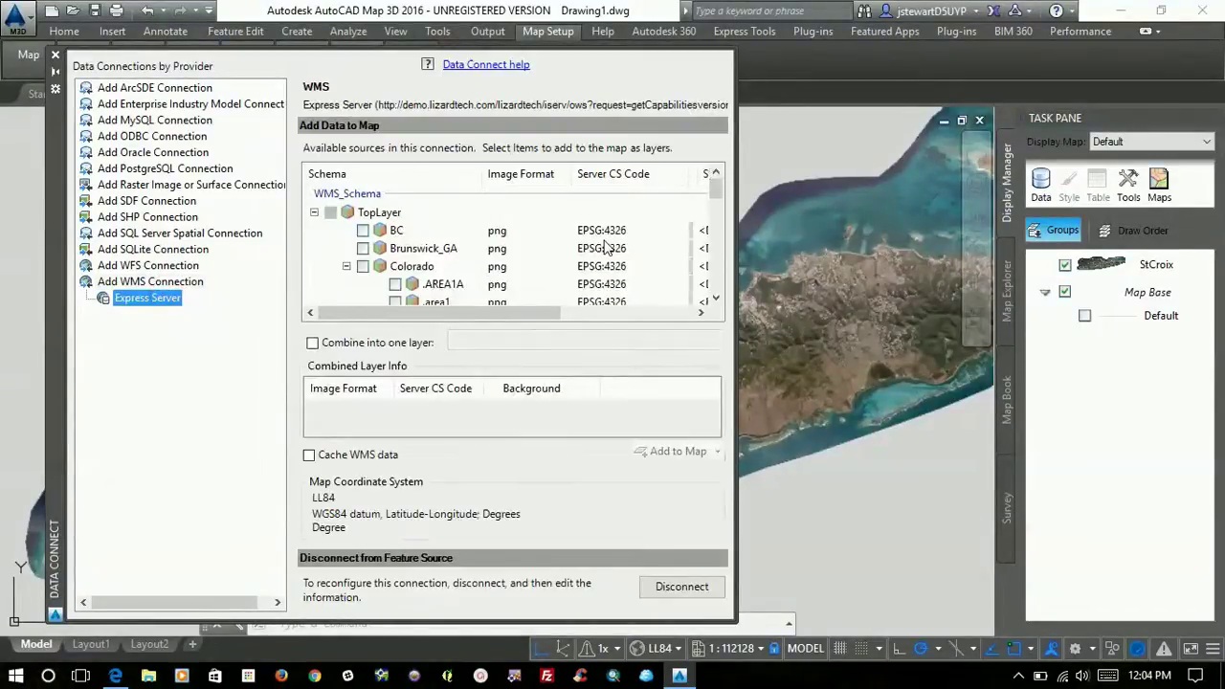
Step: Add only the Florida_Mosaic source to the map, leaving Dry_Tortugas unselected, and close the data connection window
left_click(718, 196)
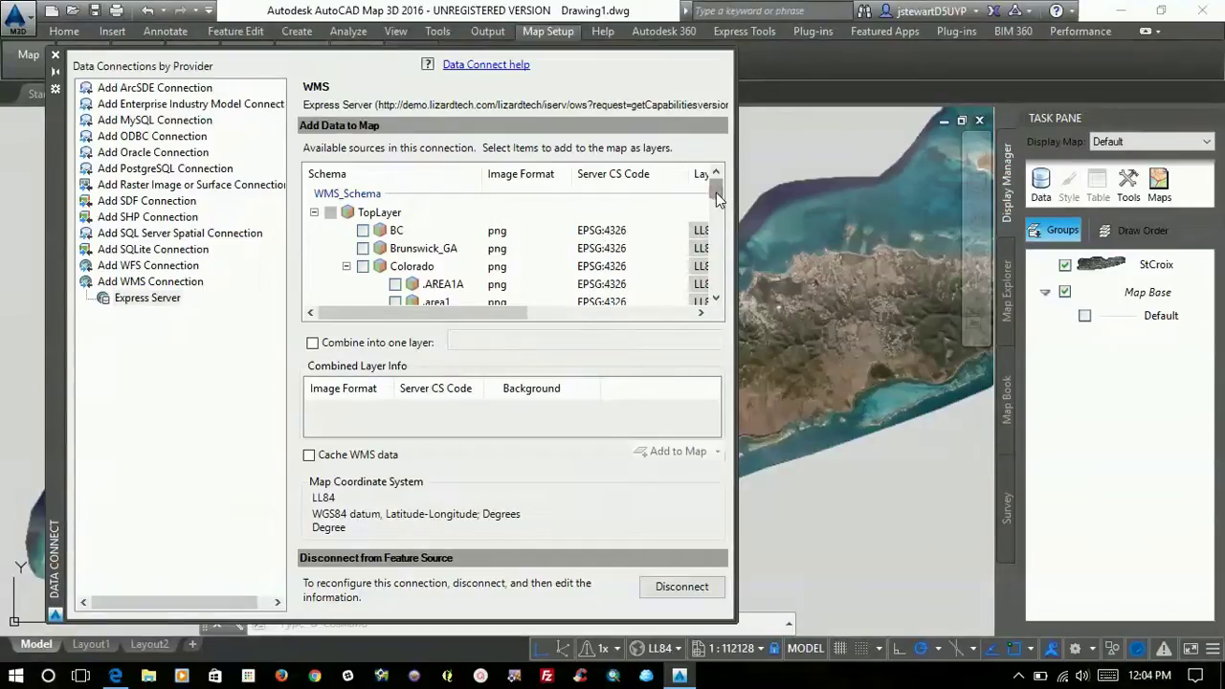
left_click_drag(718, 197, 714, 219)
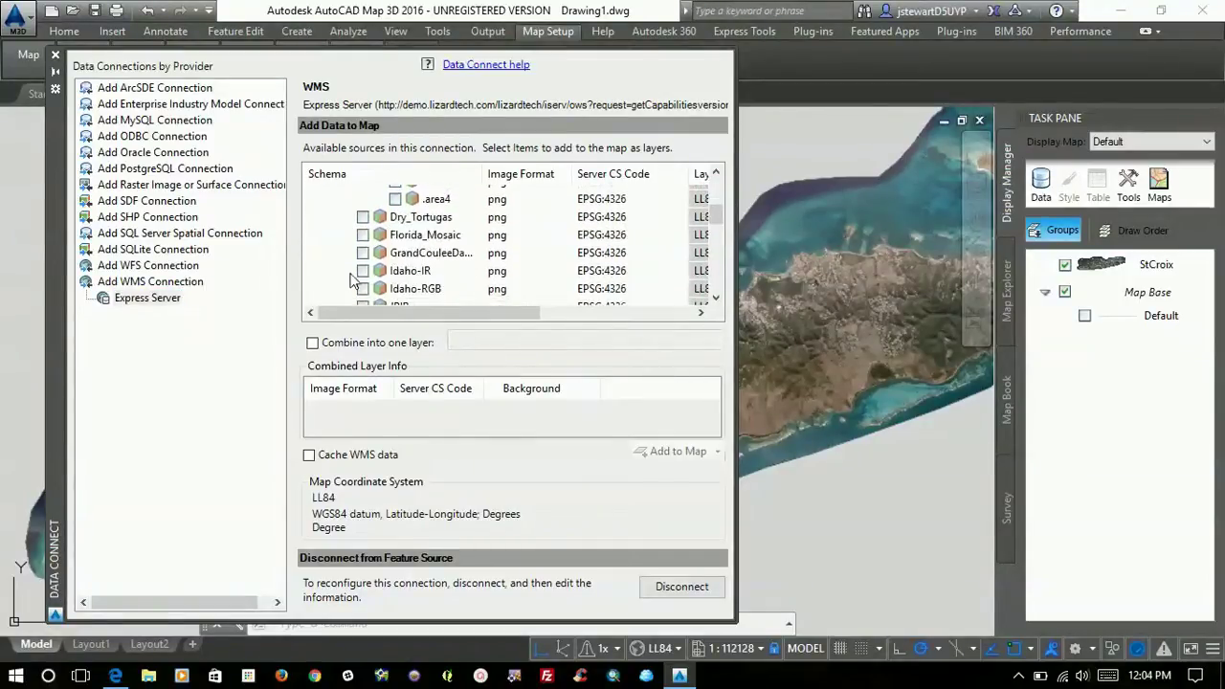
left_click(363, 217)
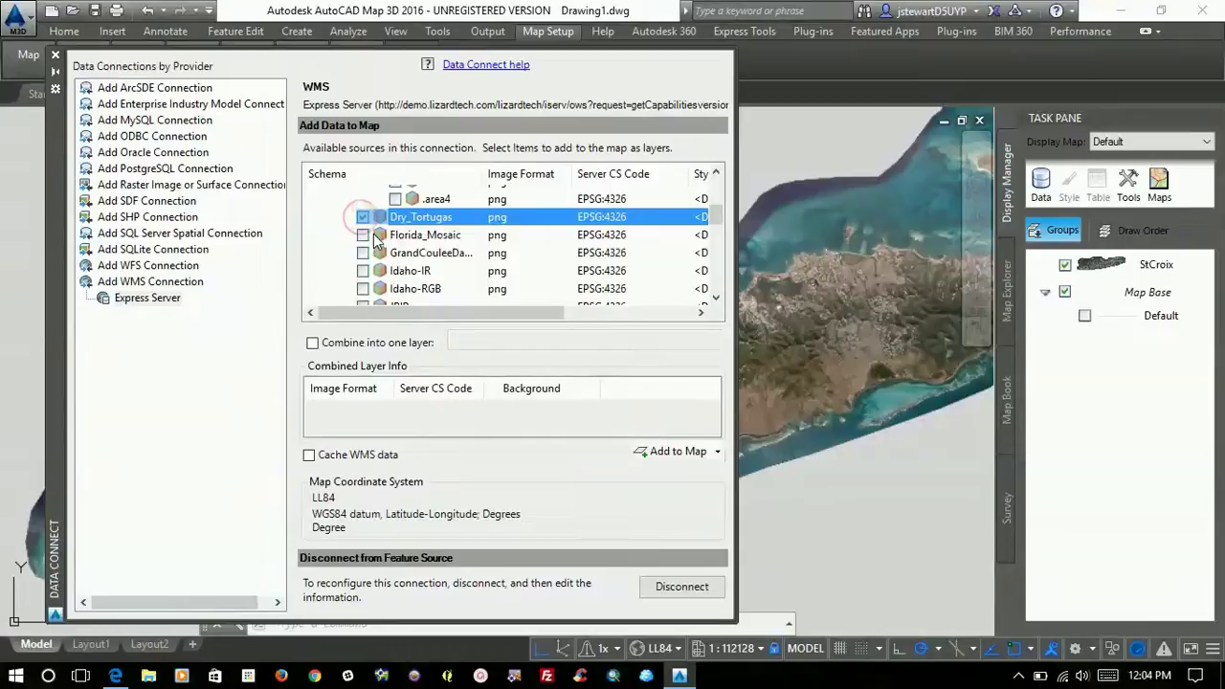
left_click(364, 235)
left_click(363, 218)
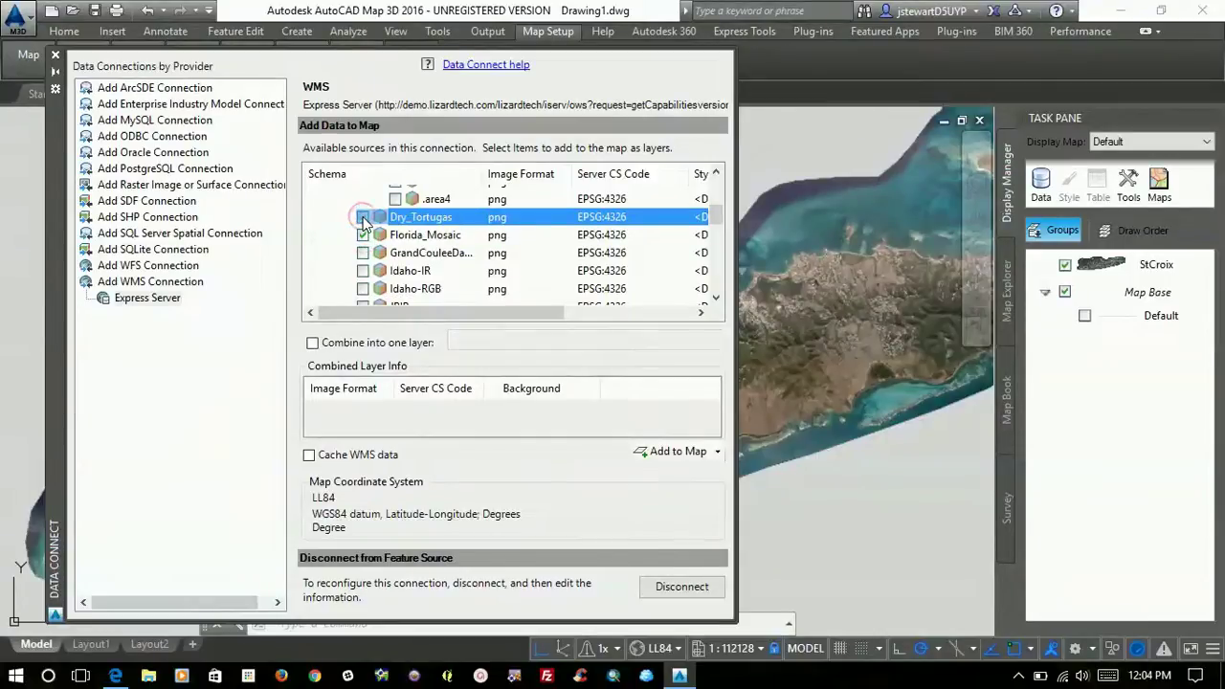
left_click(364, 217)
left_click(680, 453)
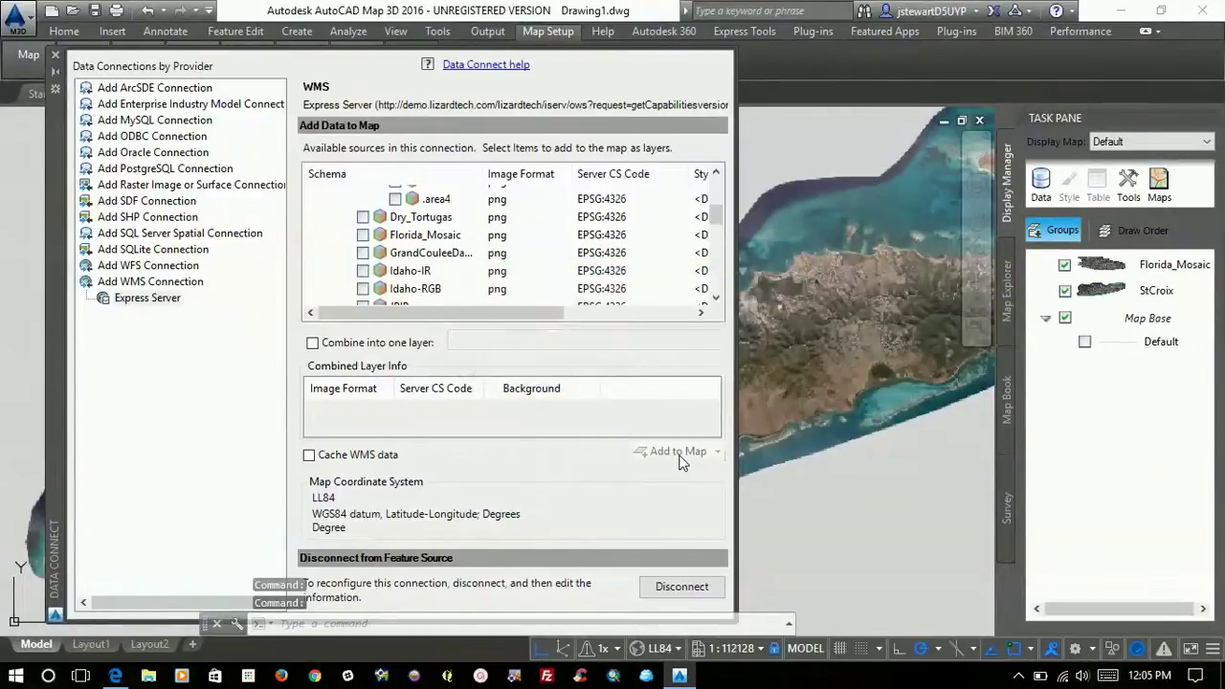
mouse_move(56, 63)
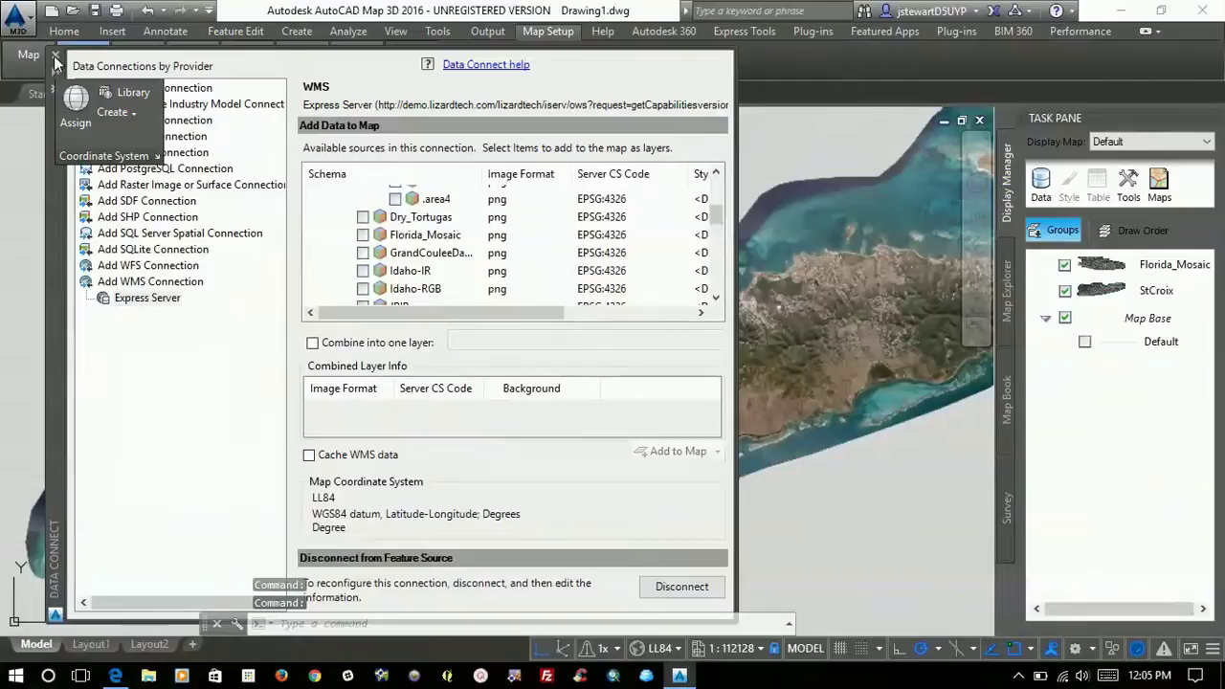
left_click(54, 61)
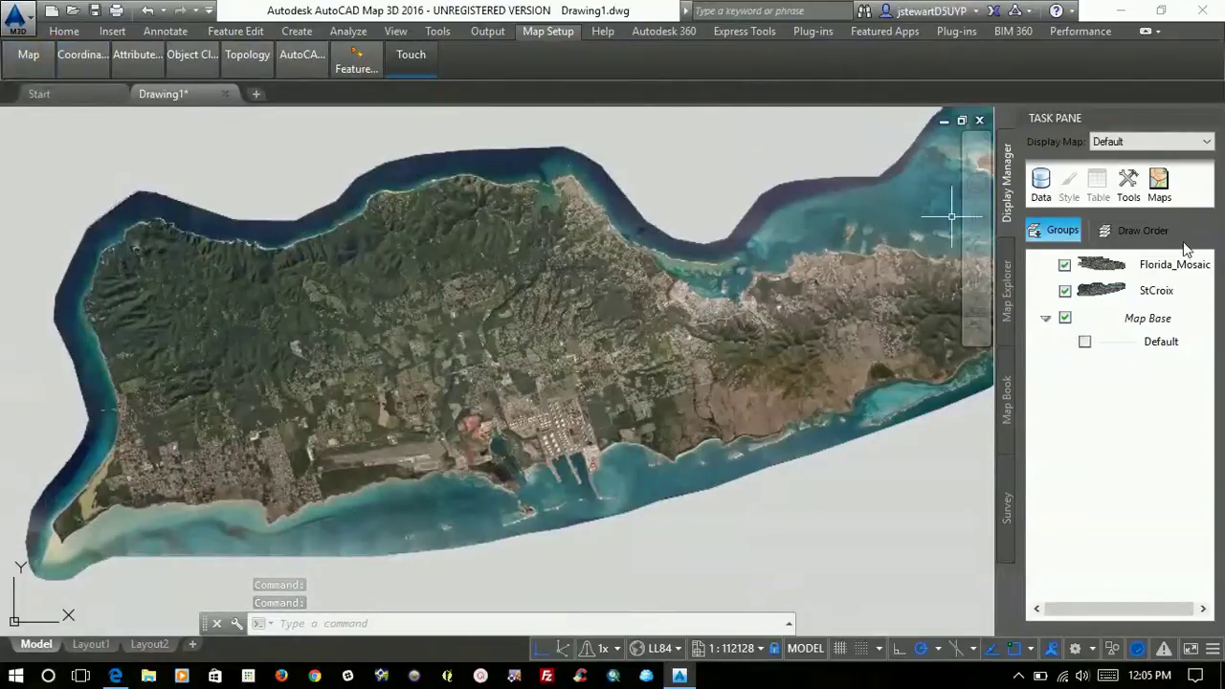
Step: Zoom the map to the extents of the Florida_Mosaic layer
right_click(1185, 272)
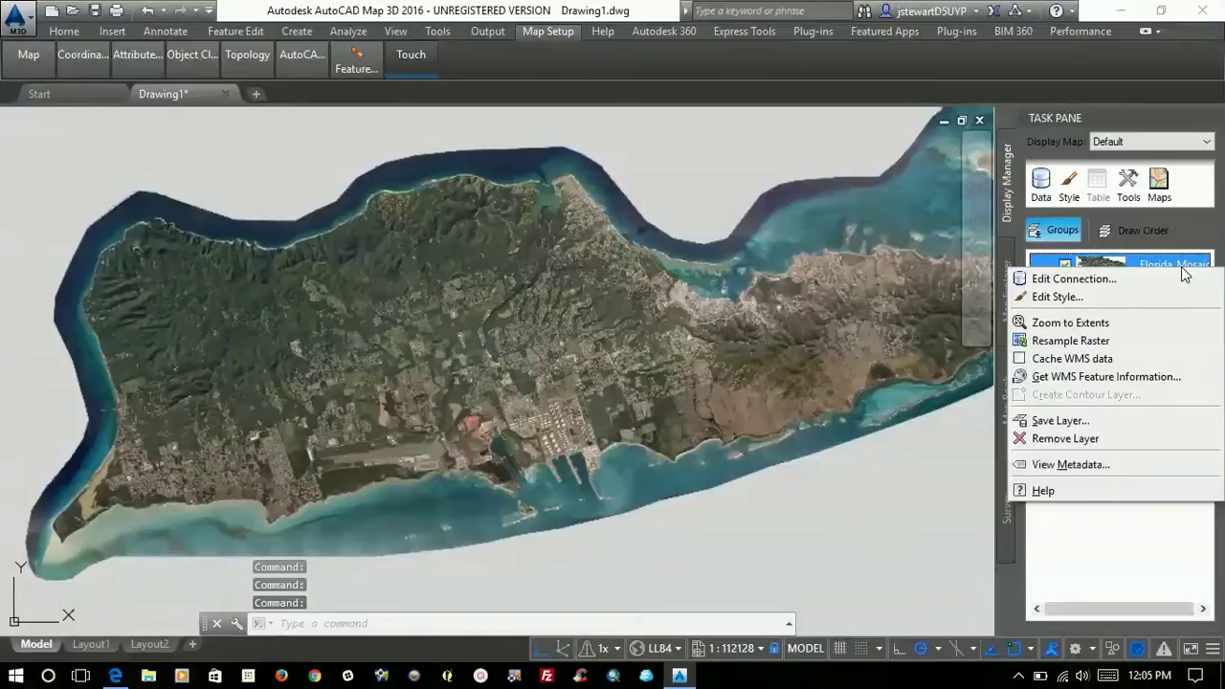
left_click(1154, 322)
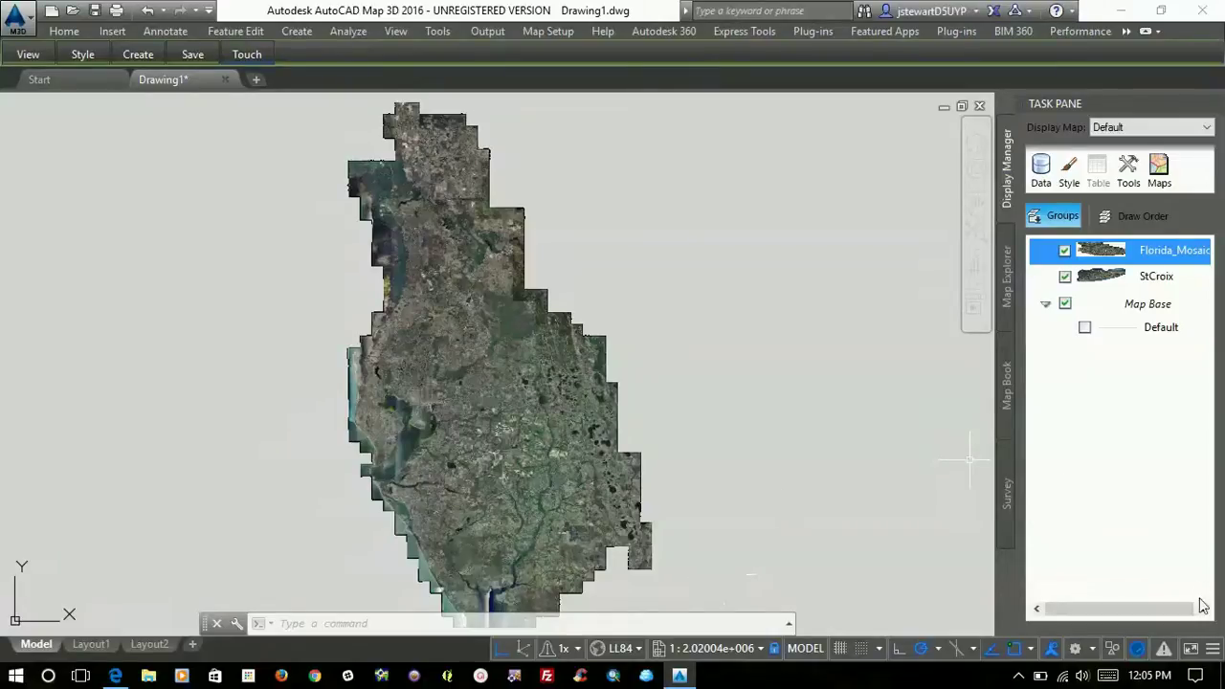
left_click(1019, 675)
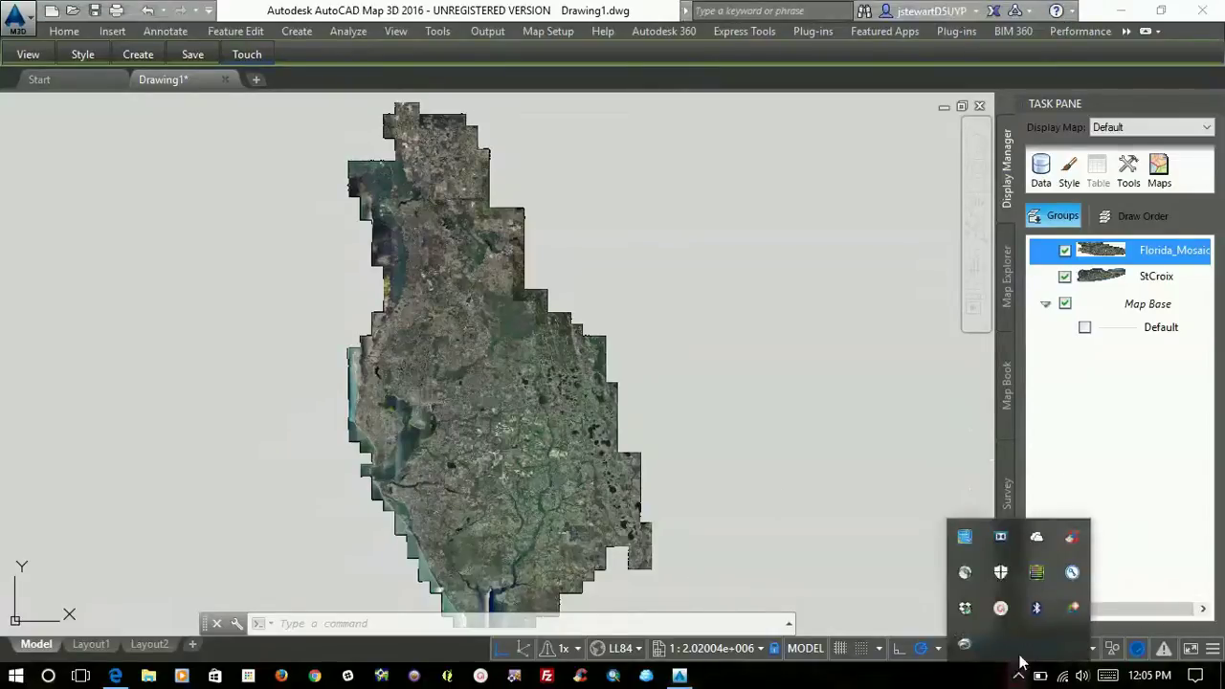